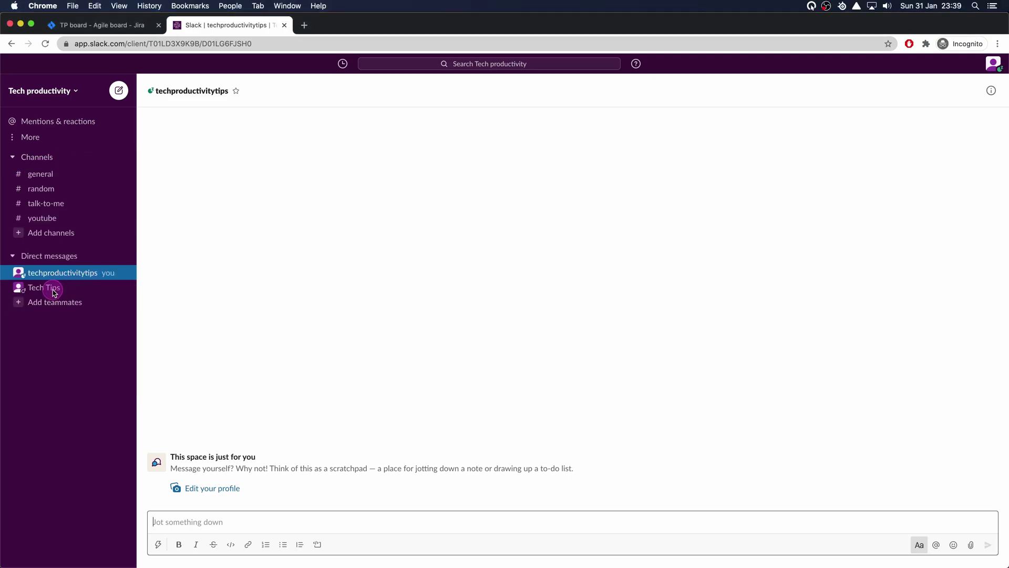
{"action": "left_click", "coordinate": [54, 289]}
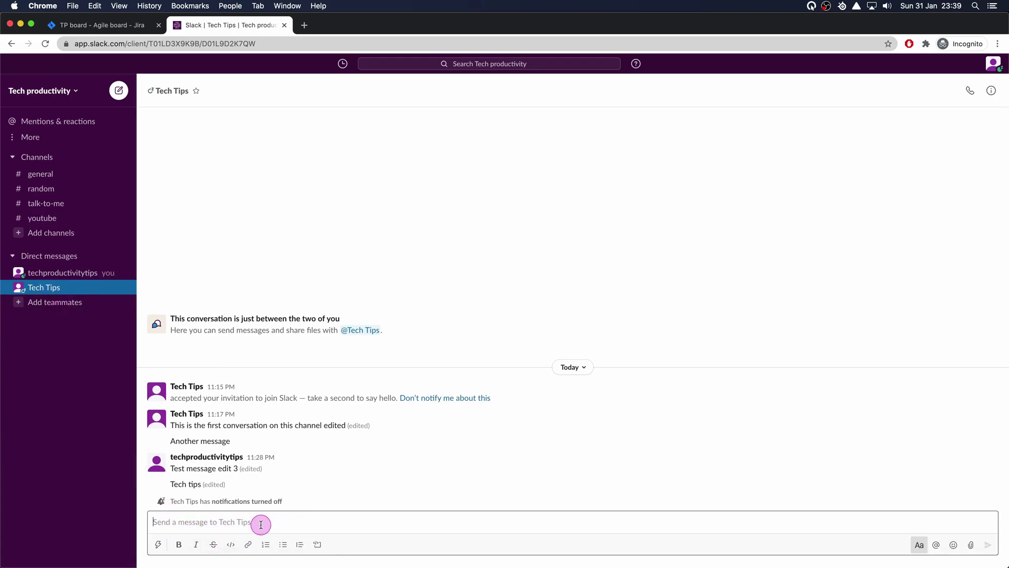
{"action": "left_click", "coordinate": [63, 274]}
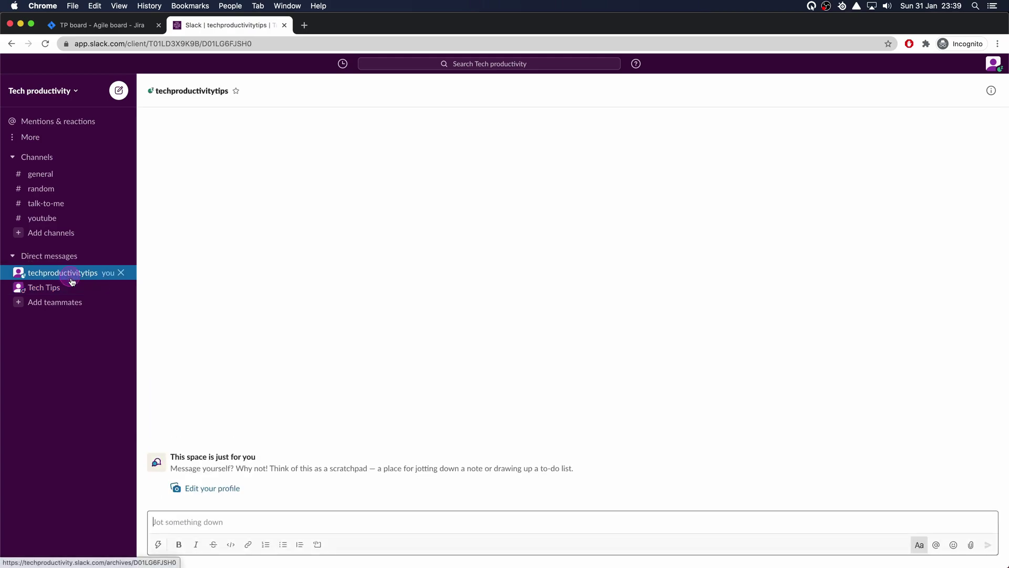
Send the note 'Test' to your own Slack direct-message scratchpad.
{"action": "left_click", "coordinate": [158, 522]}
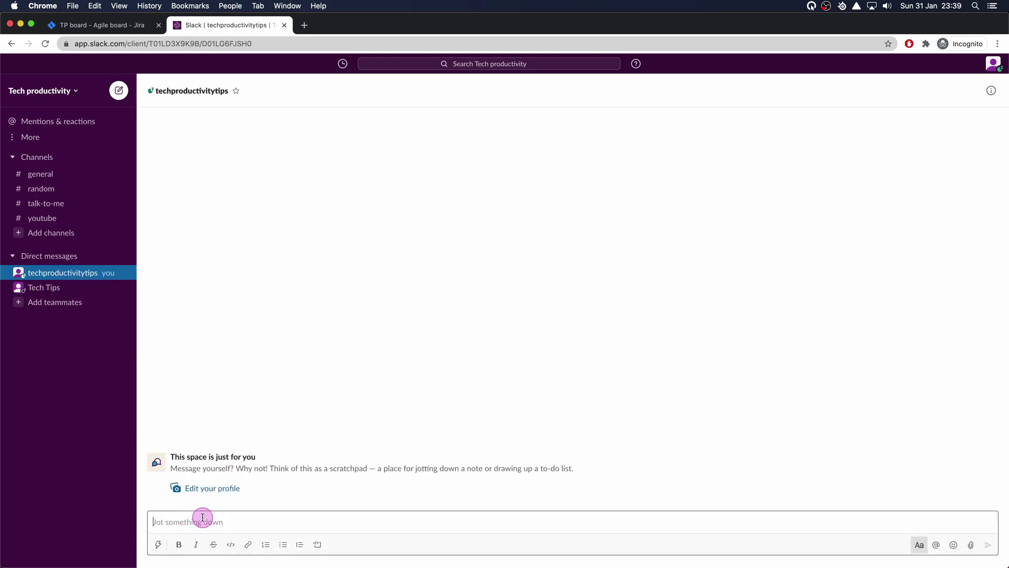
{"action": "type", "text": "Test"}
{"action": "key", "text": "Return"}
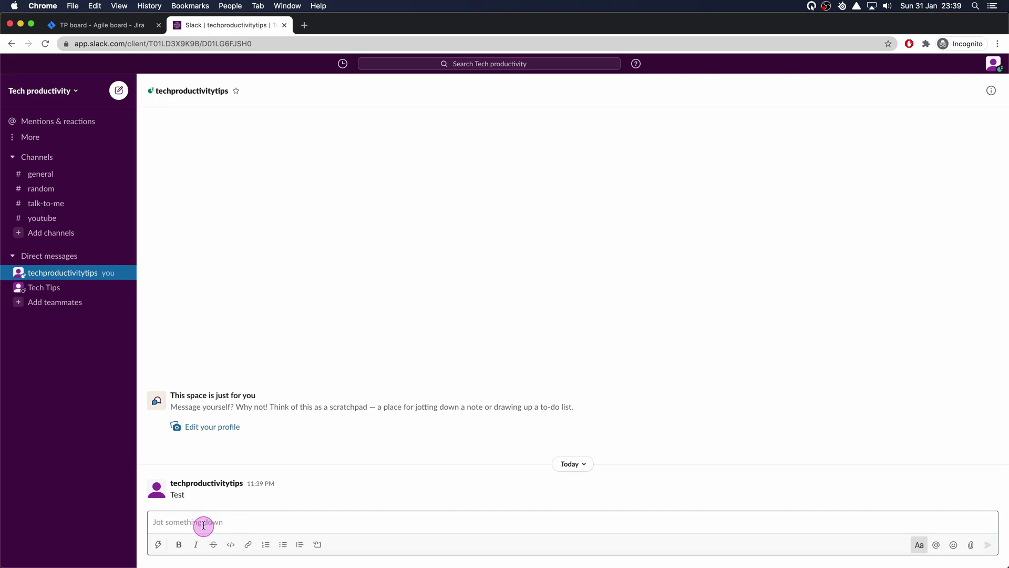
{"action": "left_click", "coordinate": [158, 544]}
{"action": "type", "text": "remin"}
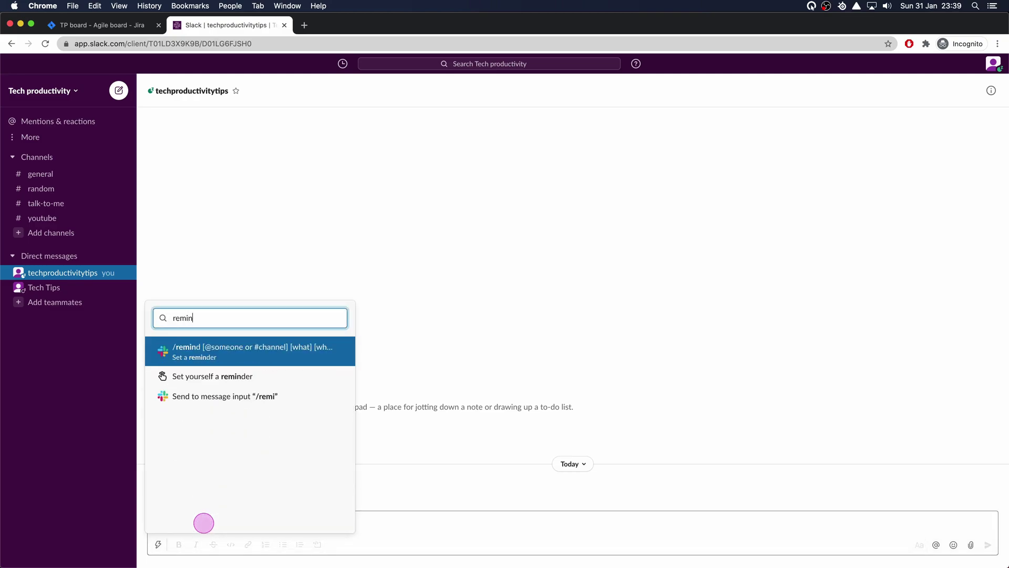
{"action": "left_click", "coordinate": [410, 527]}
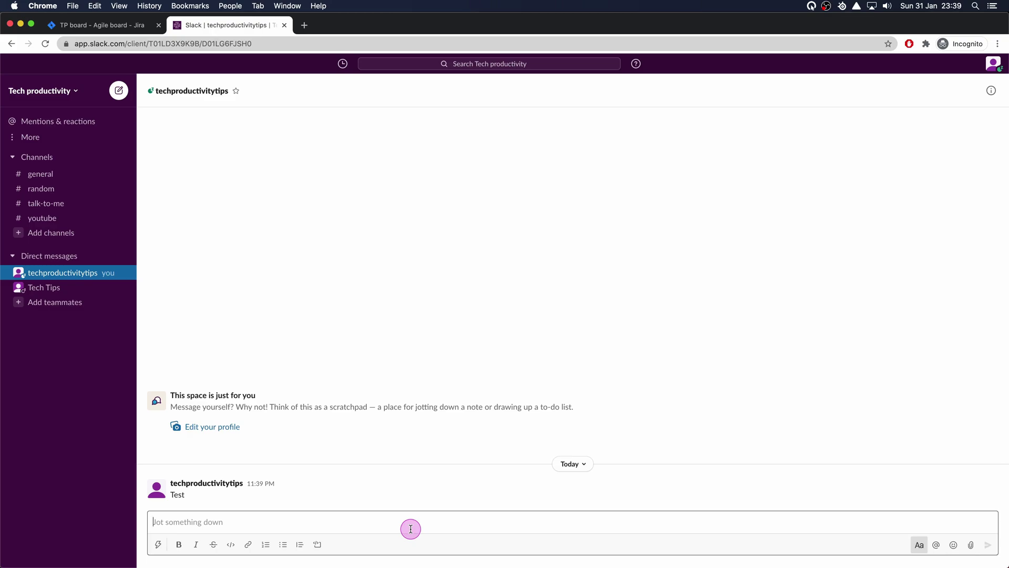
{"action": "left_click", "coordinate": [413, 532]}
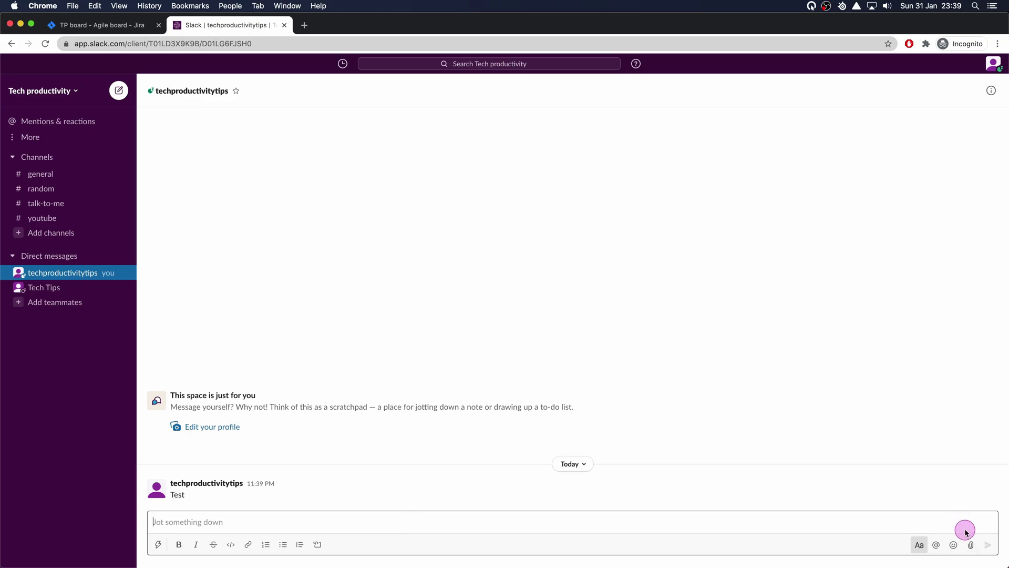